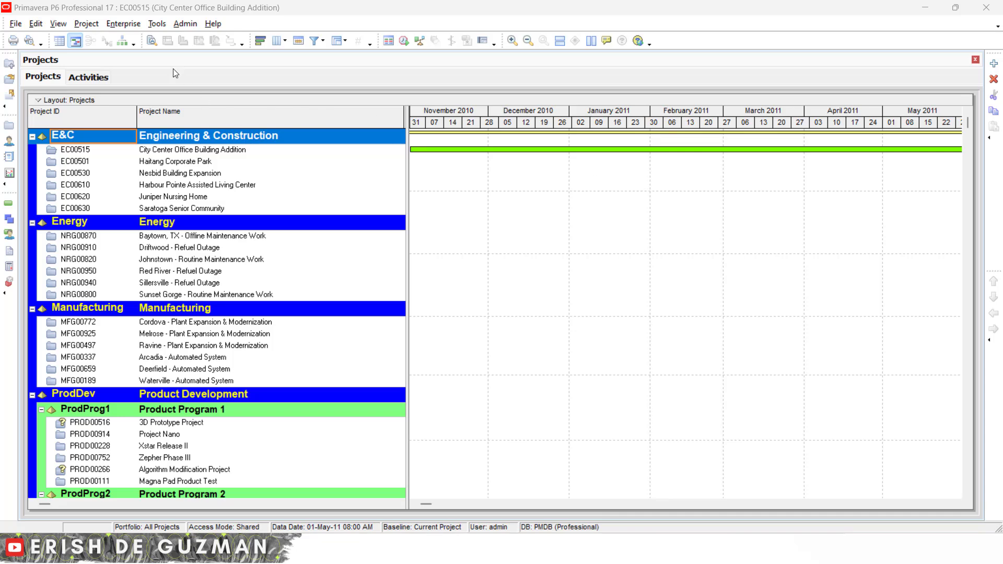
- Open the global calendar "test project" for modification and review its standard weekly work hours
left_click(111, 26)
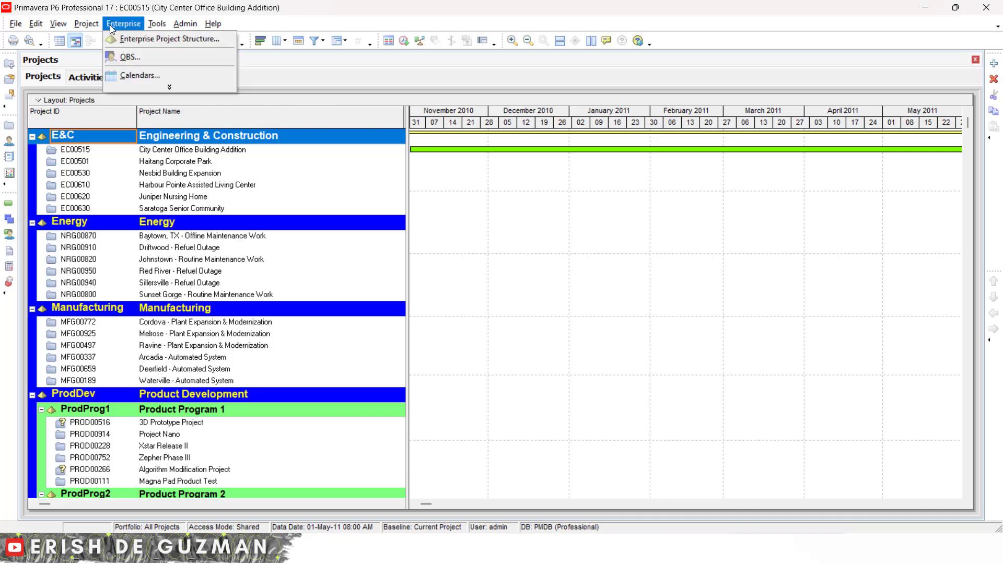
left_click(136, 74)
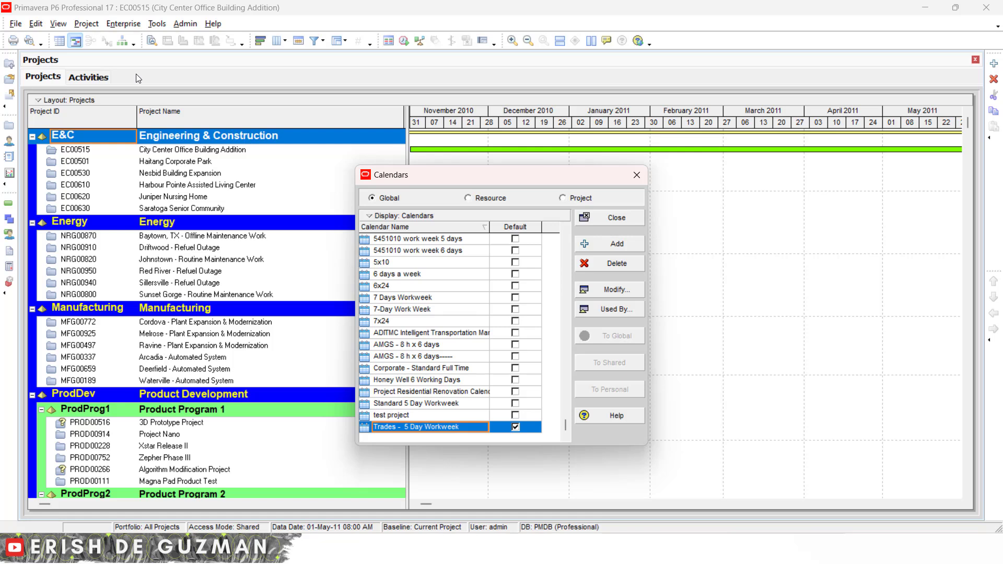
left_click(444, 416)
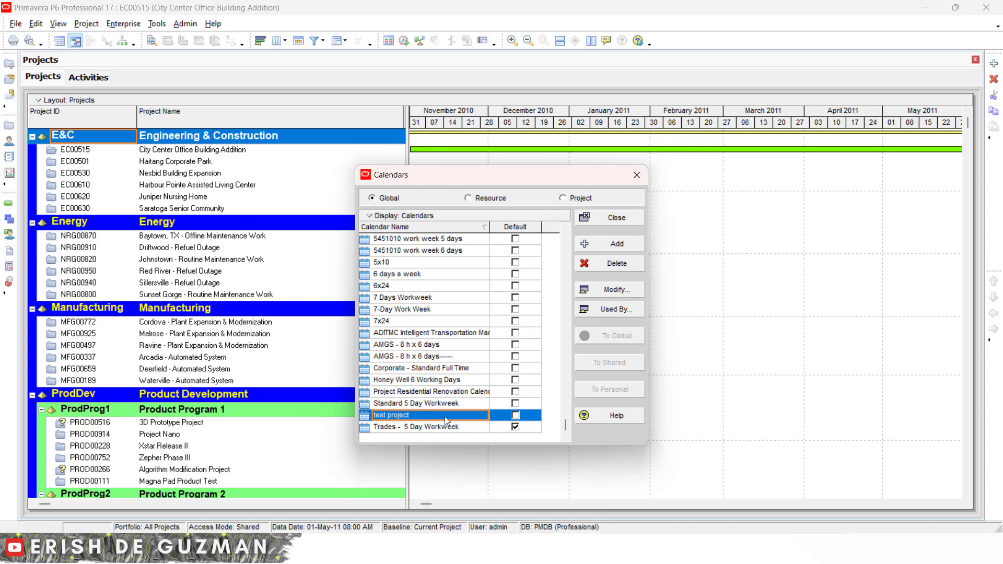
left_click(609, 290)
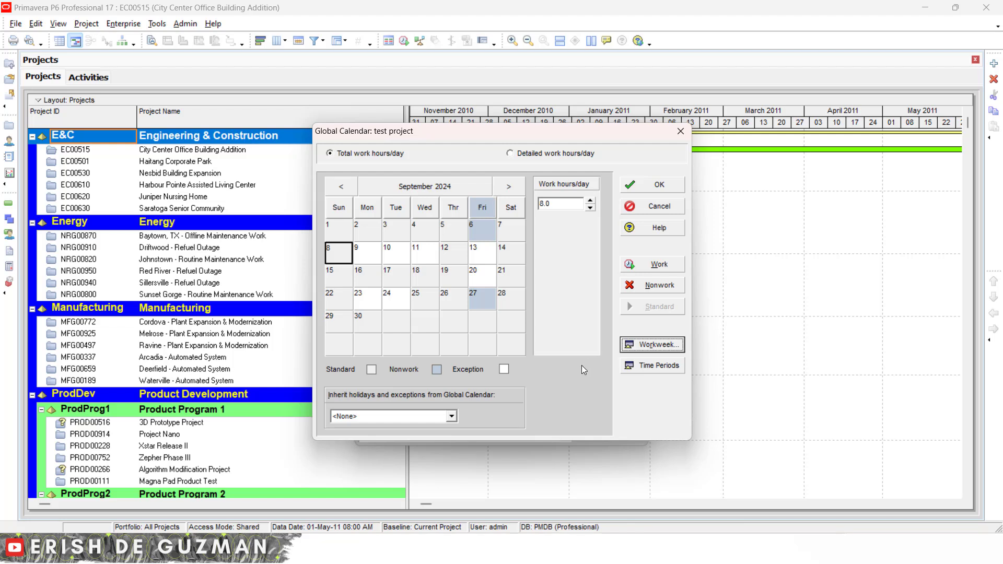
left_click(652, 345)
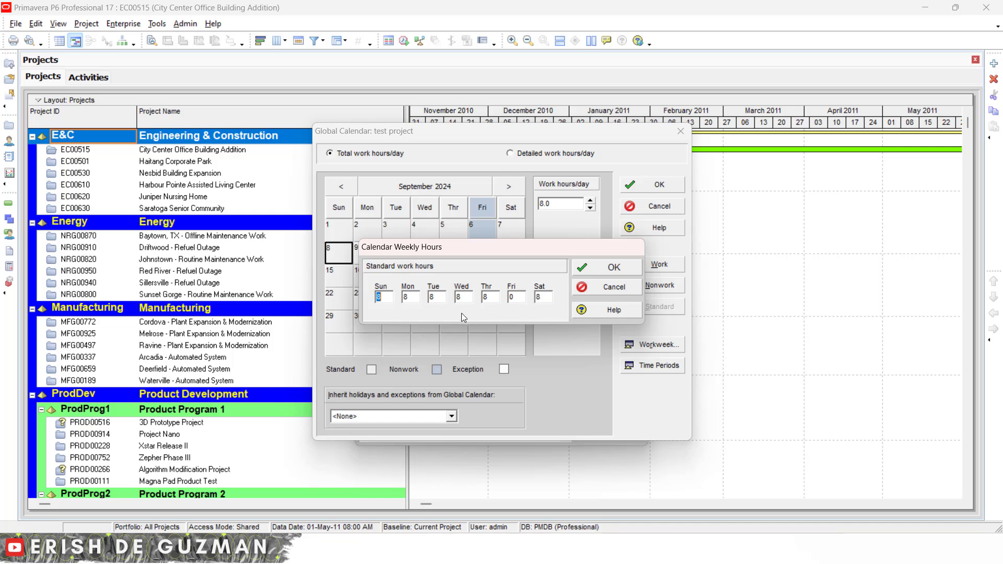
left_click(596, 269)
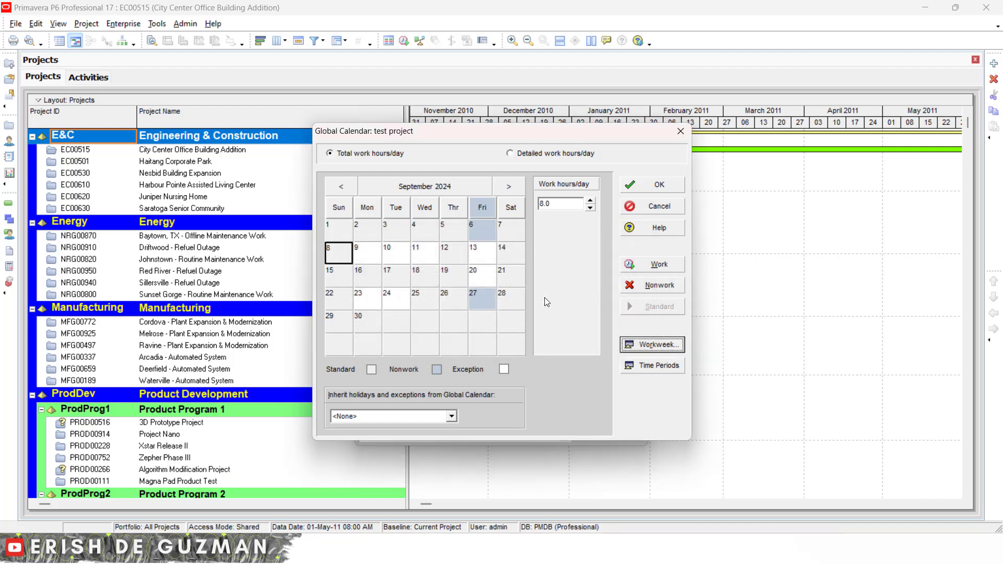
- Switch to detailed work hours and set Sunday's standard workweek hours to 08:00–17:00 without a midday break
left_click(512, 154)
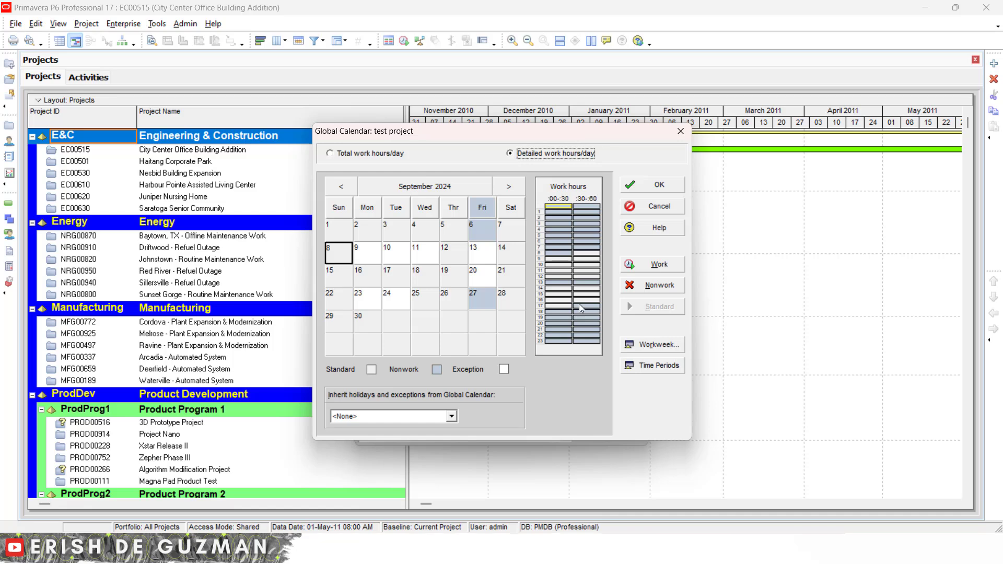
left_click(652, 345)
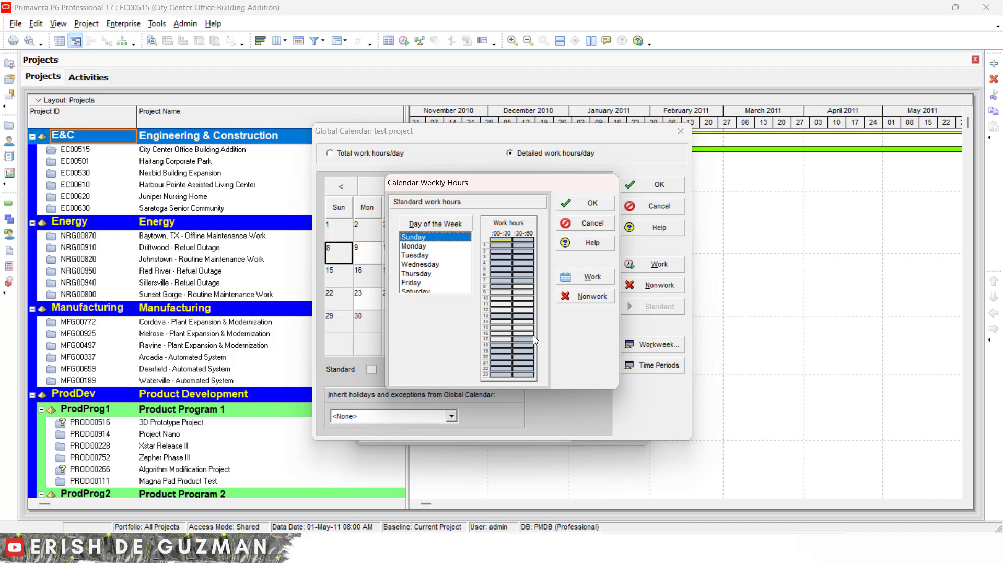
left_click(507, 339)
left_click(594, 298)
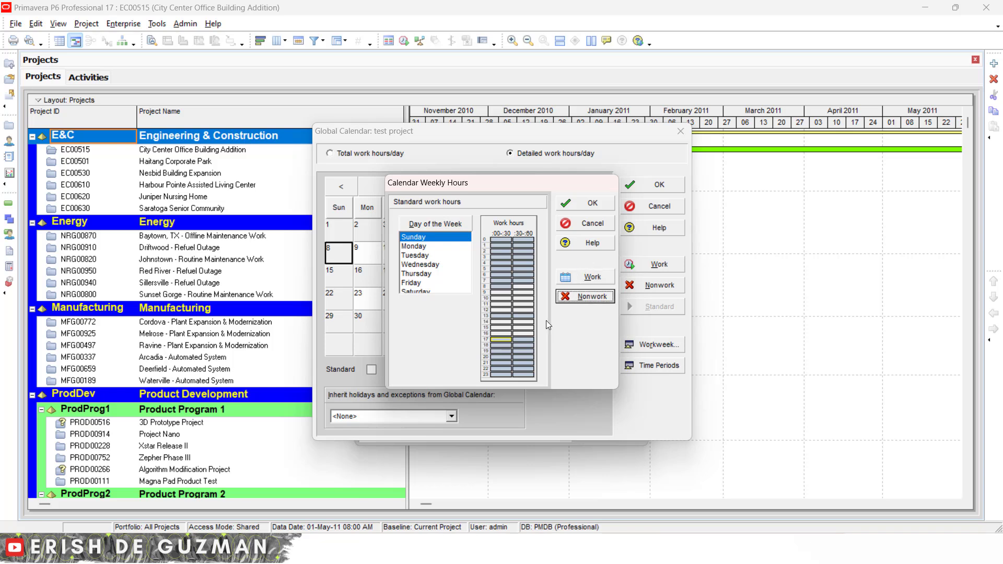
left_click(506, 287)
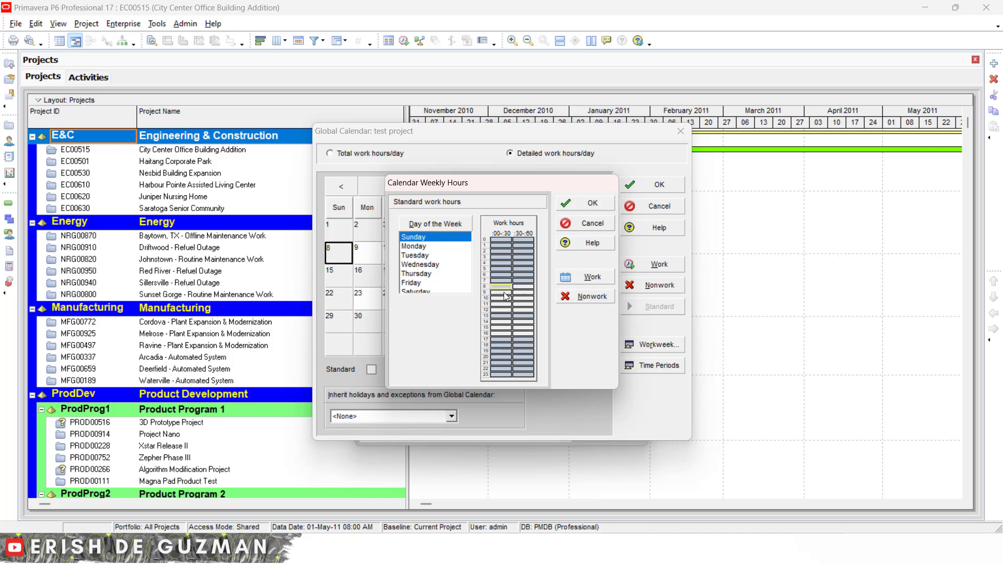
left_click(573, 281)
left_click(533, 345)
left_click(505, 316)
left_click(518, 315, "ctrl")
left_click(587, 276)
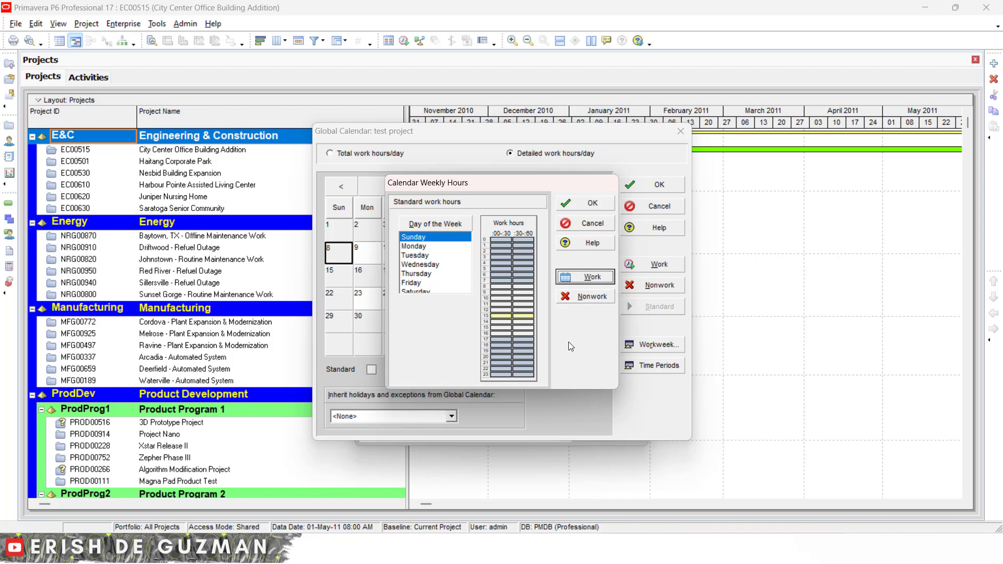
left_click(520, 357)
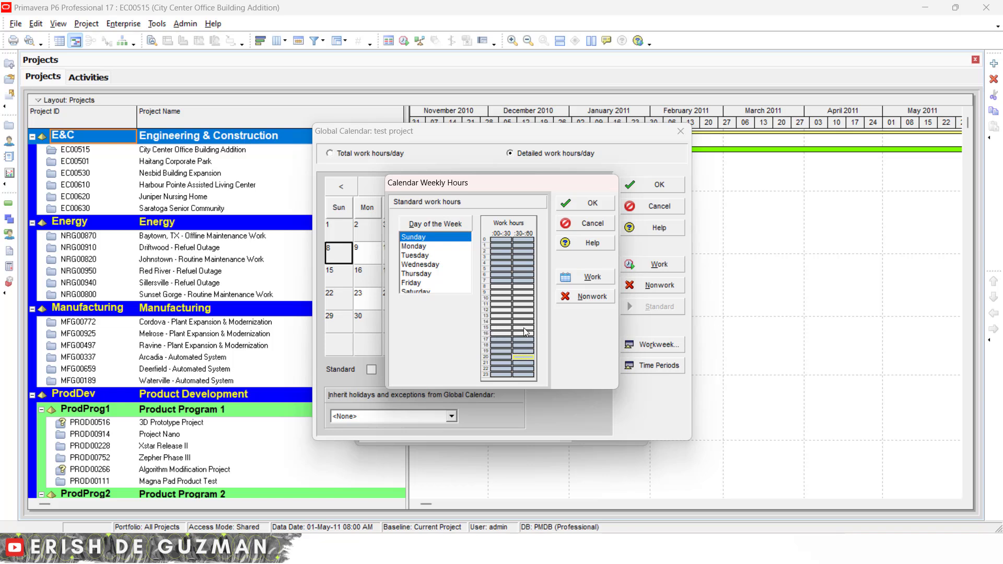
- Set the standard workweek hours of Monday through Thursday and Saturday to a continuous 08:00–17:00 and accept the workweek
left_click(433, 248)
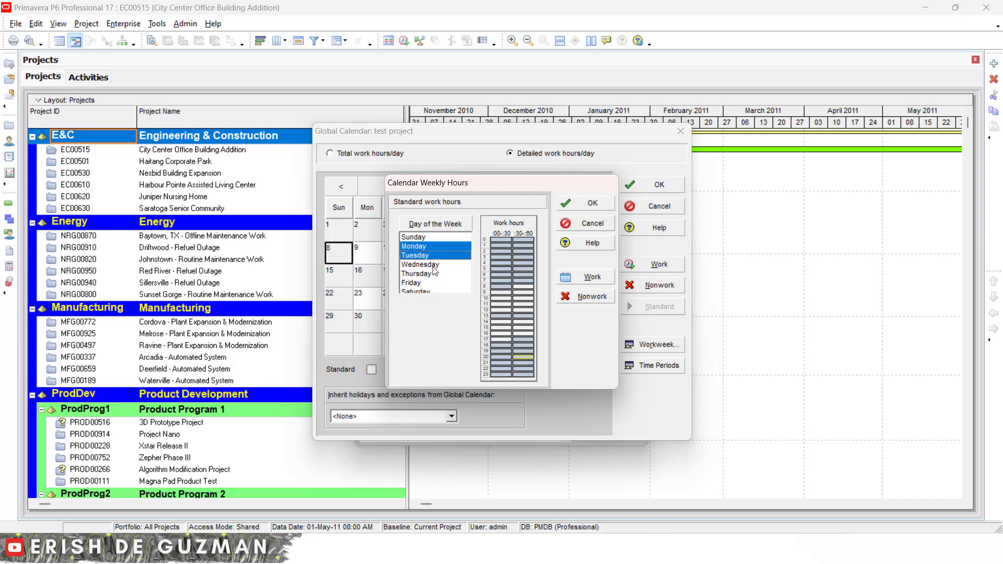
left_click(433, 265, "shift")
left_click(434, 273, "shift")
left_click(429, 290, "ctrl")
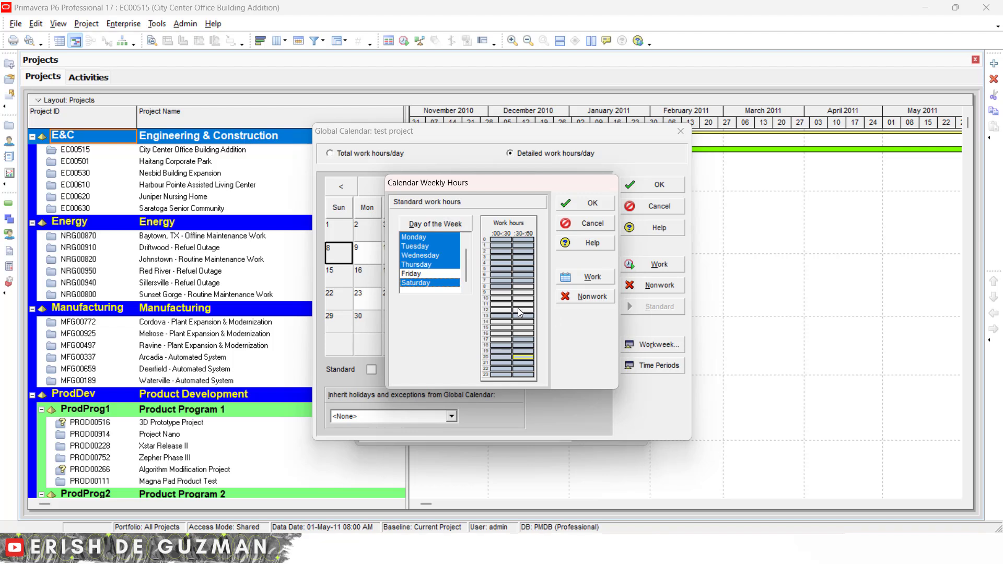
left_click(500, 286)
left_click(586, 278)
left_click(585, 296)
left_click(506, 316)
left_click(575, 278)
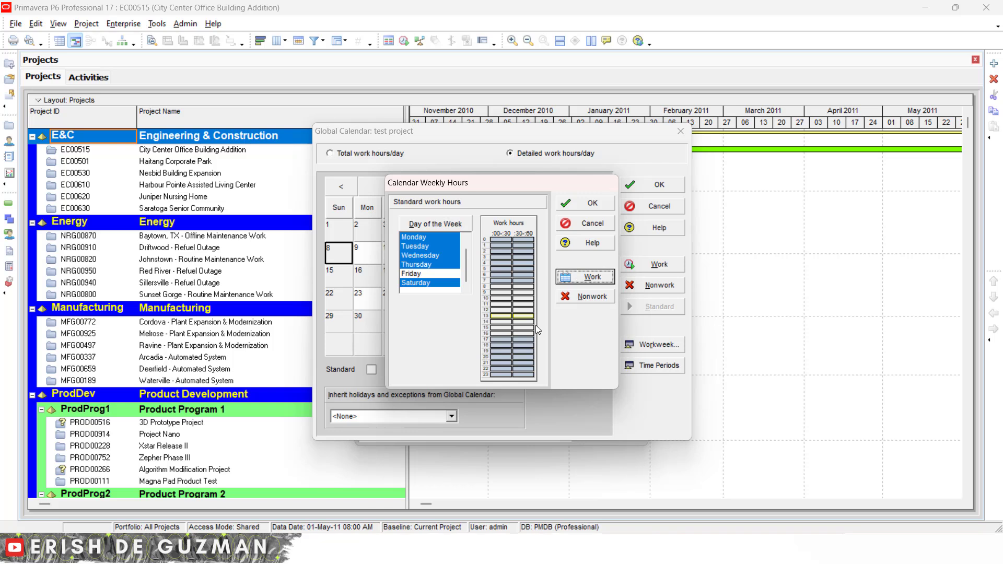
left_click(576, 204)
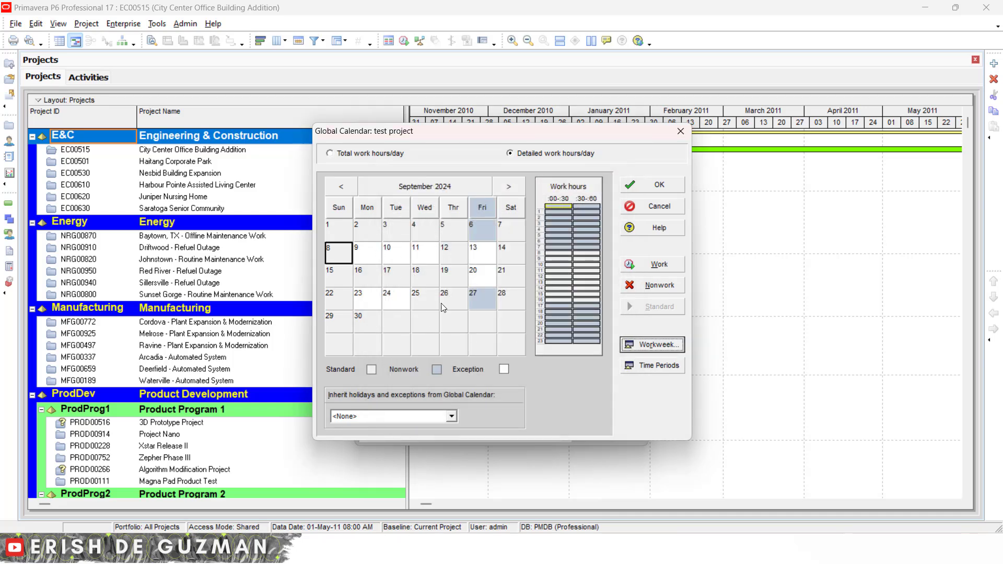
- Check the detailed work hours of 4 and 25 September 2024, and switch to total work hours per day
left_click(426, 238)
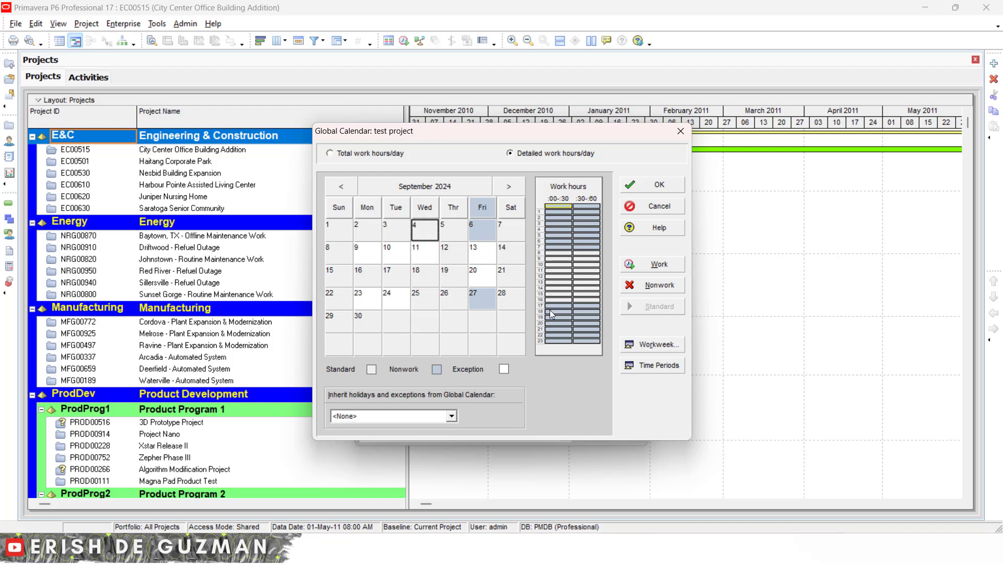
left_click(420, 299)
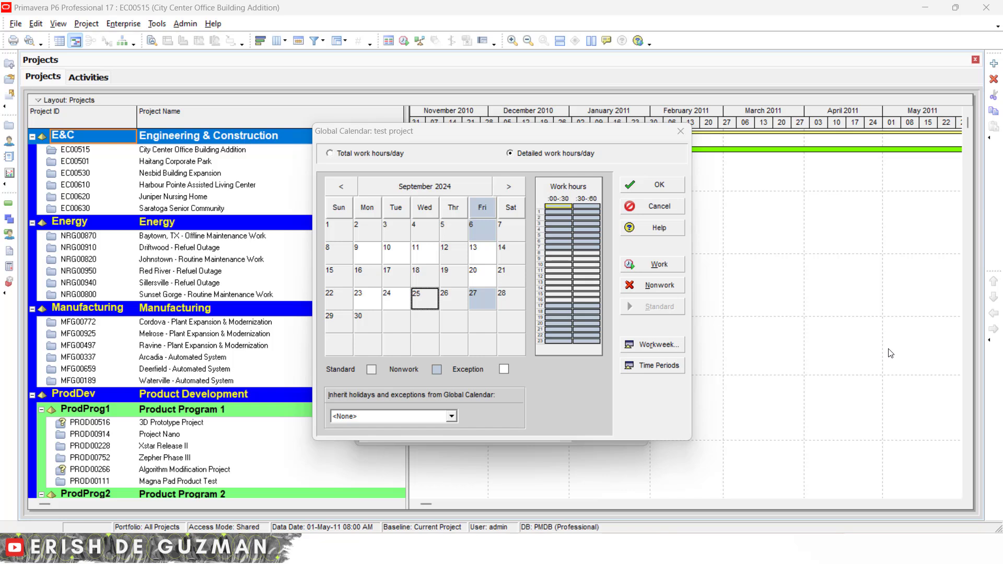
left_click(338, 152)
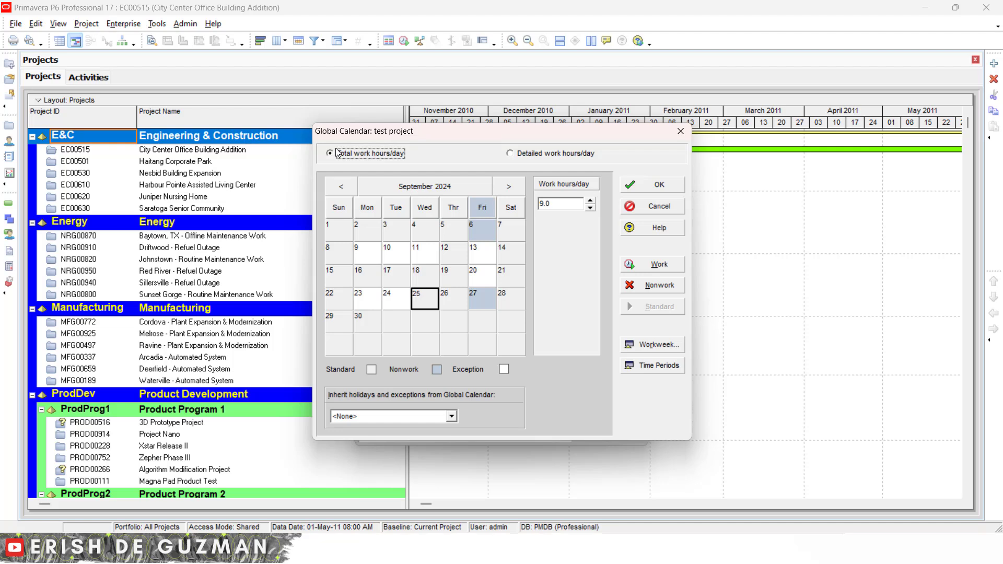
- Set the work hours of 2, 3 and 4 September 2024 to 4 per day and save the calendar
left_click(365, 212)
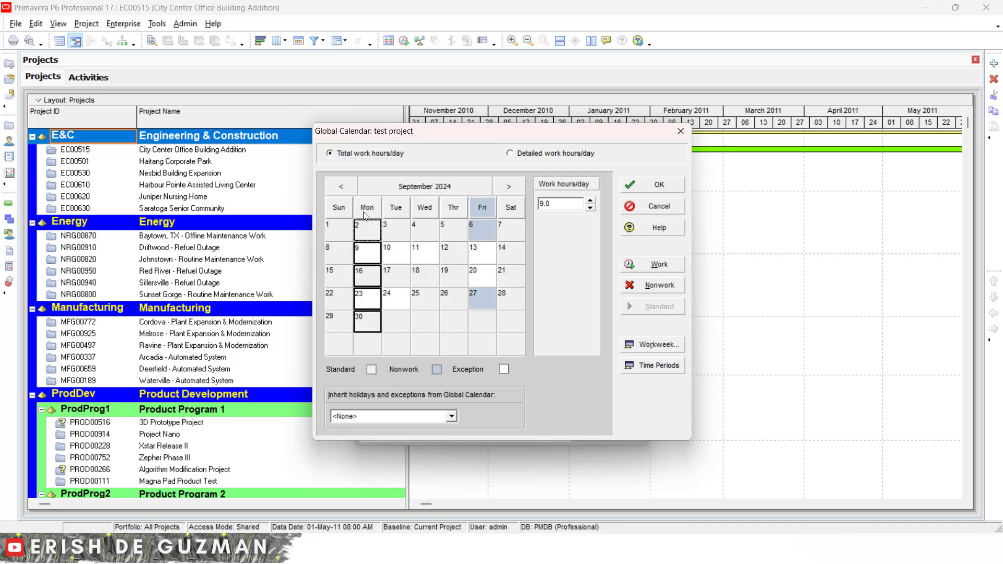
left_click(395, 209)
left_click(423, 209)
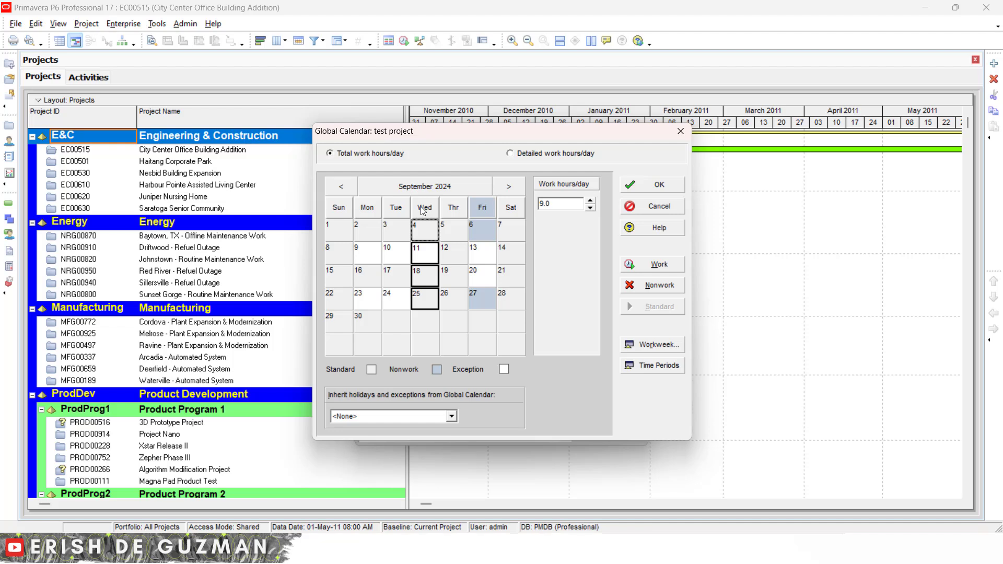
left_click(369, 235)
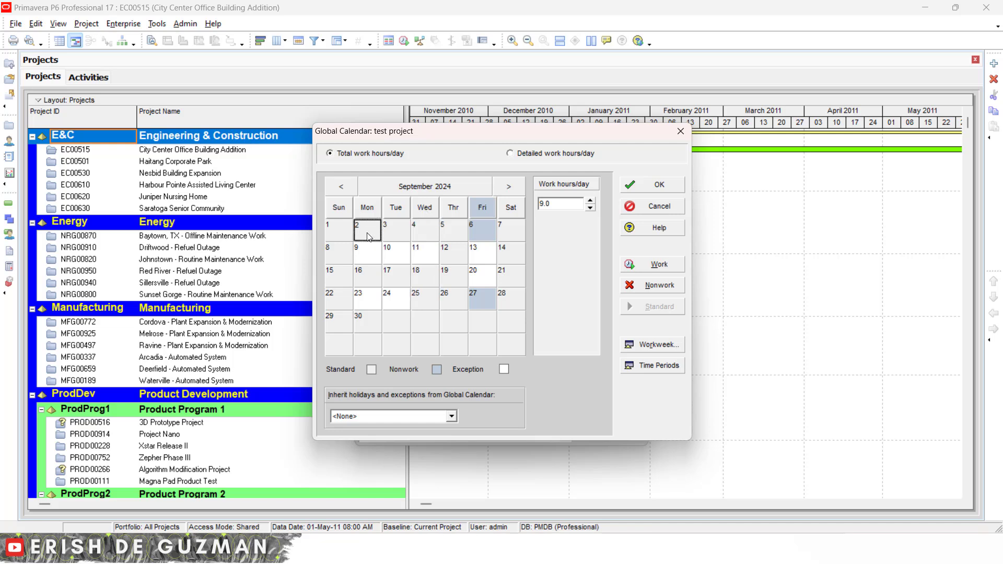
left_click(395, 235, "ctrl")
left_click(425, 238, "ctrl")
left_click(574, 204)
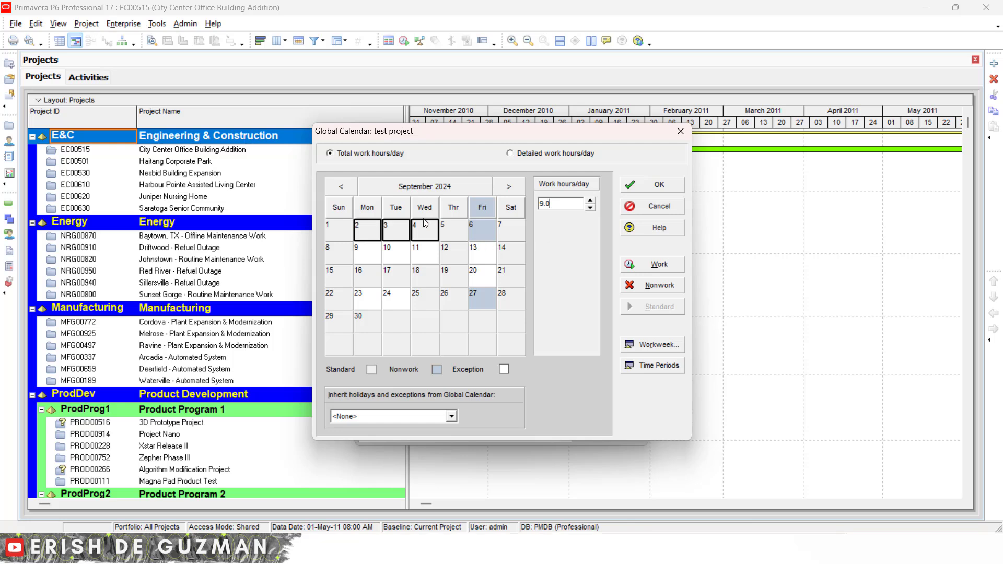
left_click_drag(556, 205, 501, 195)
type("4")
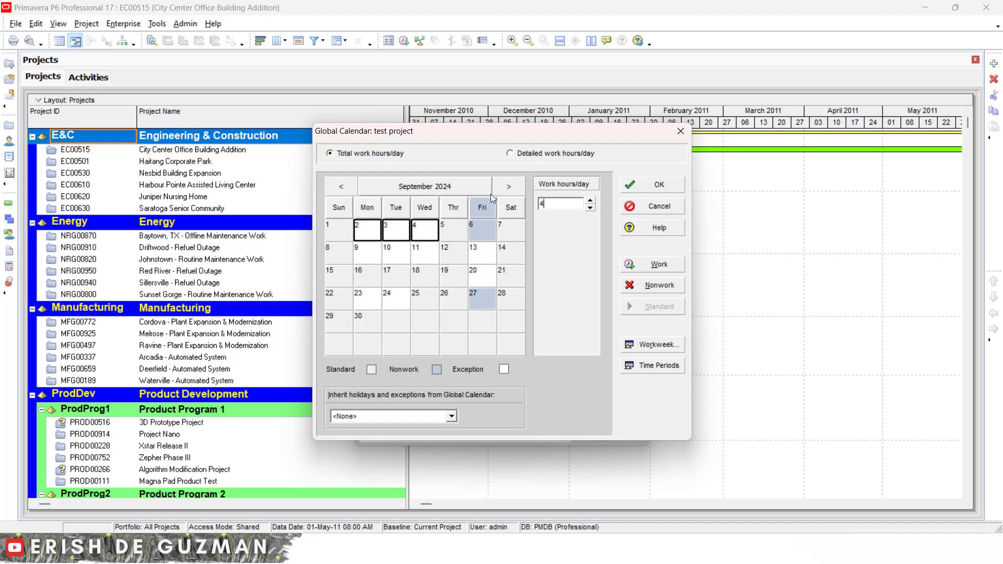
left_click(635, 183)
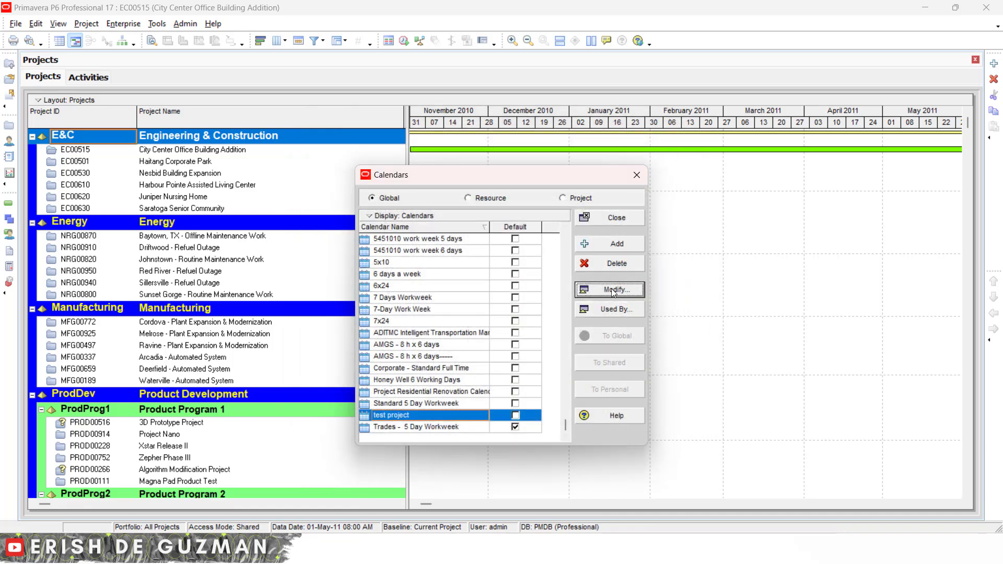
- Reopen the "test project" calendar and check the work hours of 2, 3 and 4 September
left_click(638, 290)
left_click(367, 233)
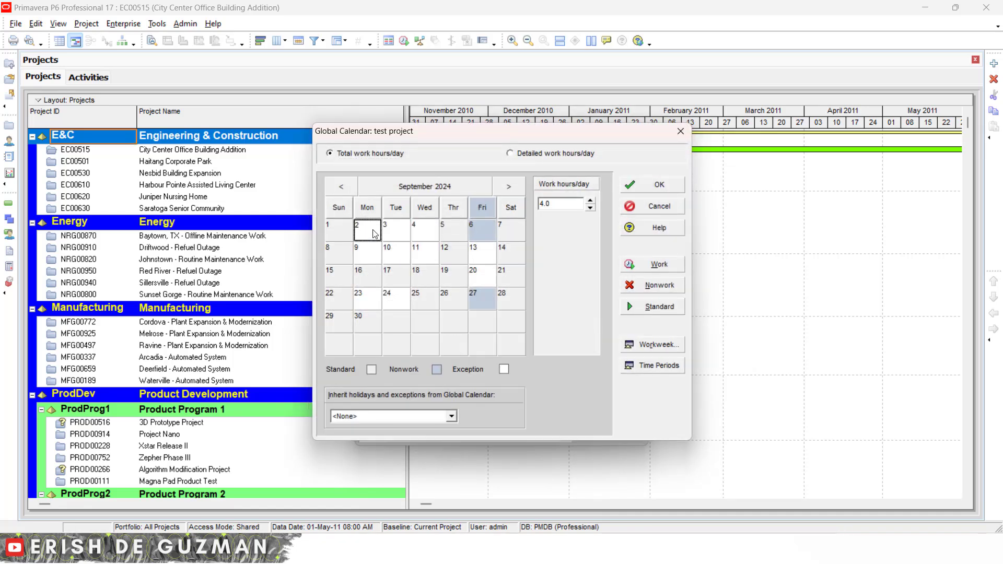
left_click(400, 234)
left_click(423, 231)
left_click(375, 232)
left_click(393, 235)
left_click(426, 231)
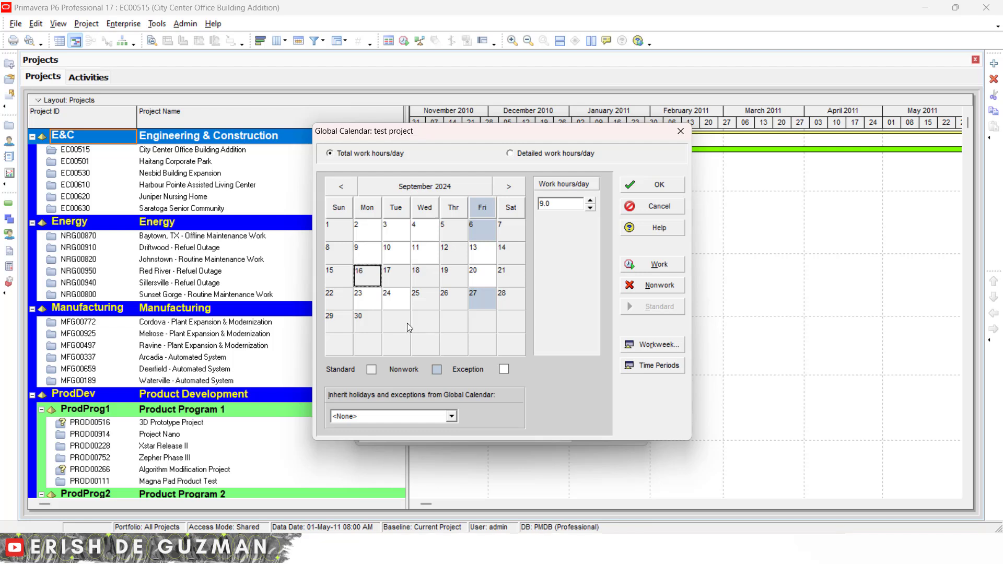
- Make Friday 6 September 2024 a working day
left_click(491, 226)
left_click(653, 270)
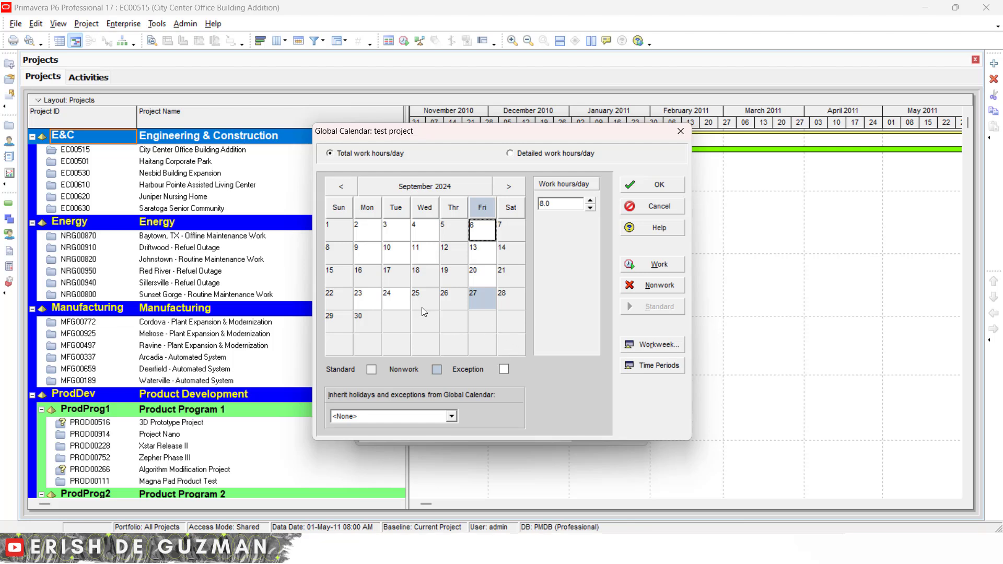
- Reset 9, 10, 11, 23 and 24 September 2024 to the standard work hours
left_click(375, 255)
left_click(399, 256, "ctrl")
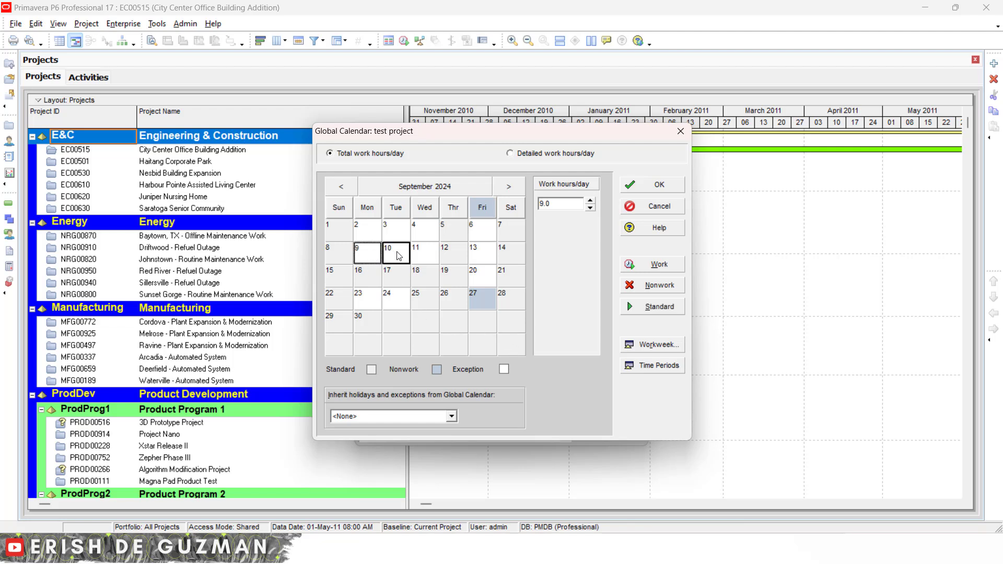
left_click(425, 255, "ctrl")
left_click(653, 308)
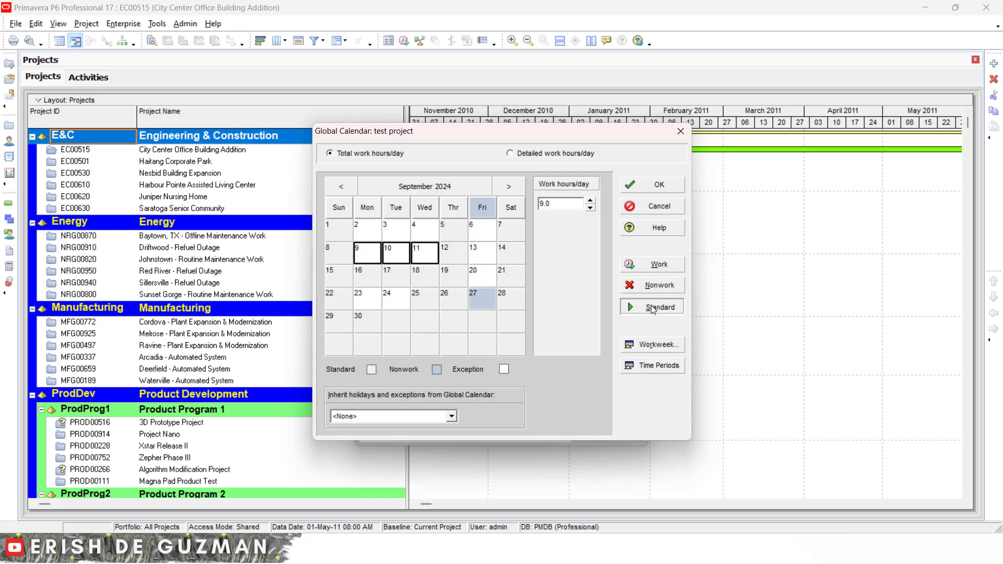
left_click(450, 271)
left_click(402, 300)
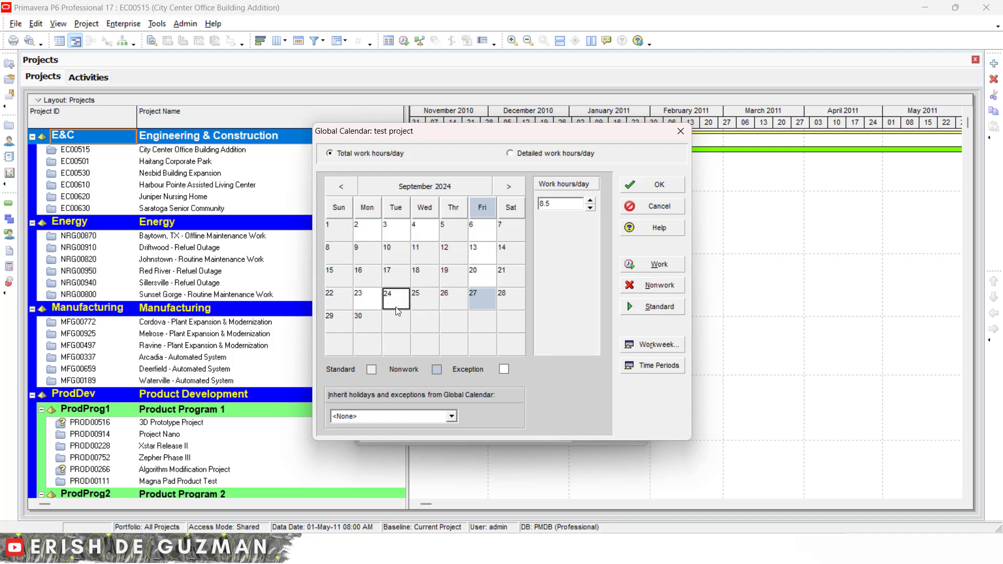
left_click(367, 299, "ctrl")
left_click(643, 308)
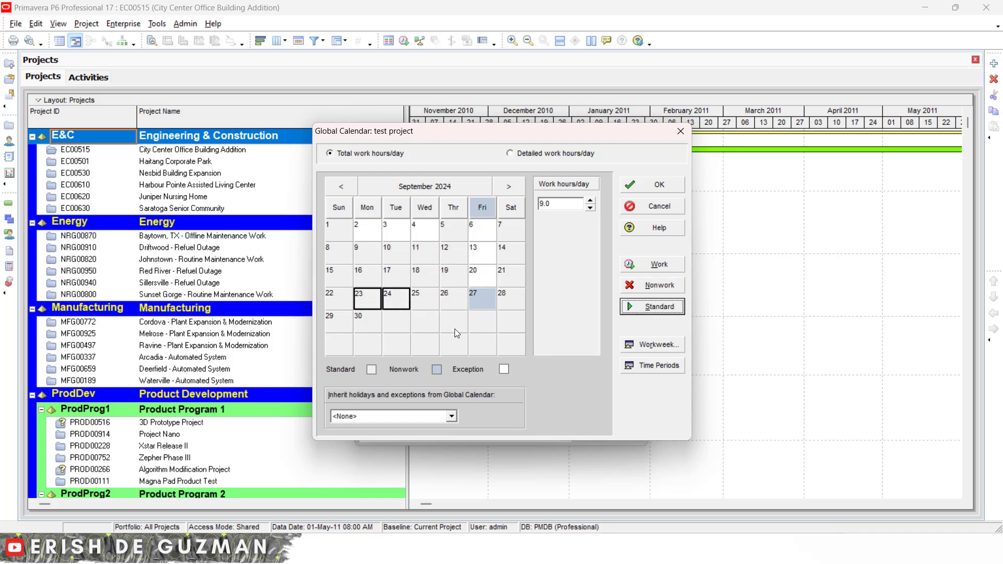
- Check the work hours of 18 and 27 September, and switch to detailed work hours per day
left_click(428, 277)
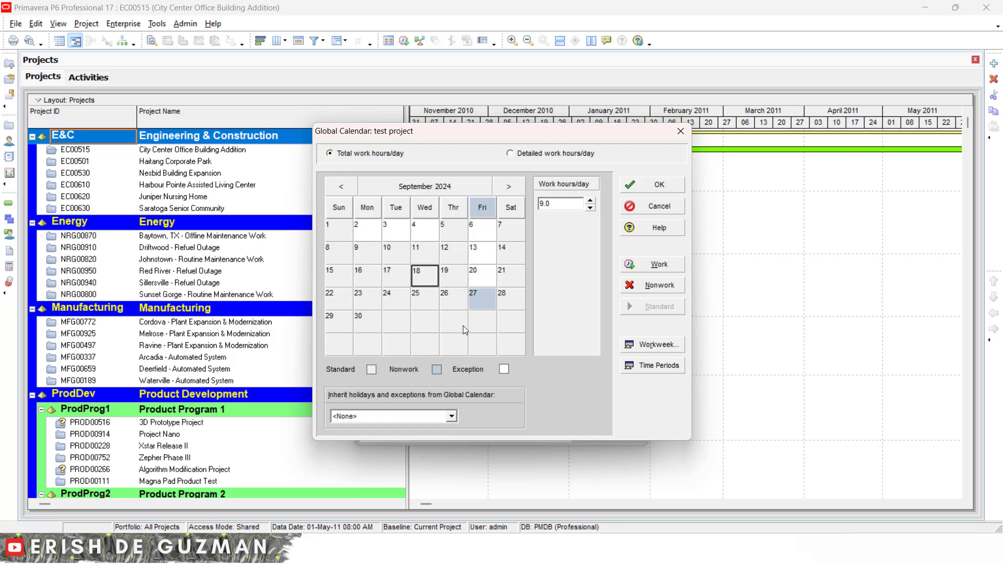
left_click(491, 302)
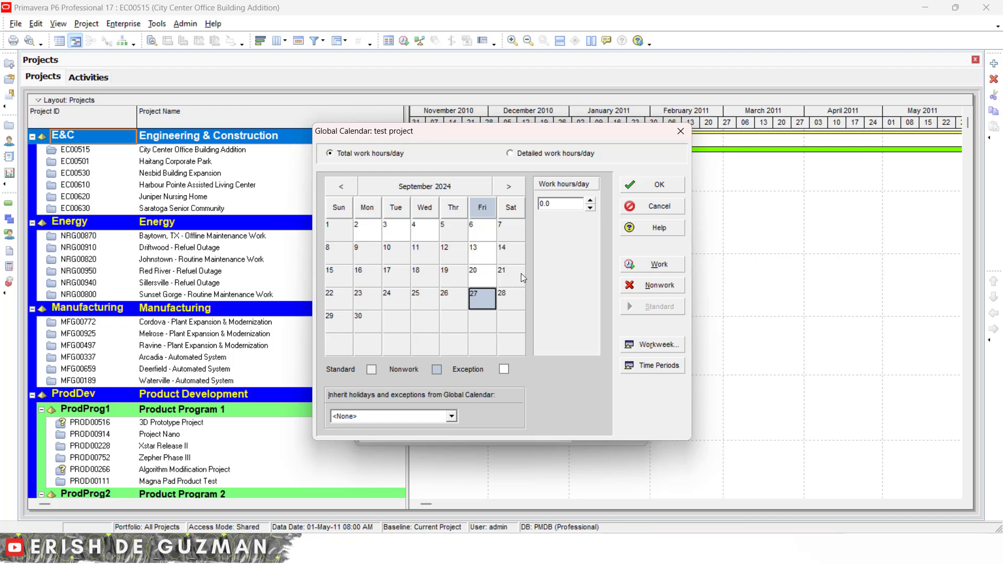
left_click(510, 154)
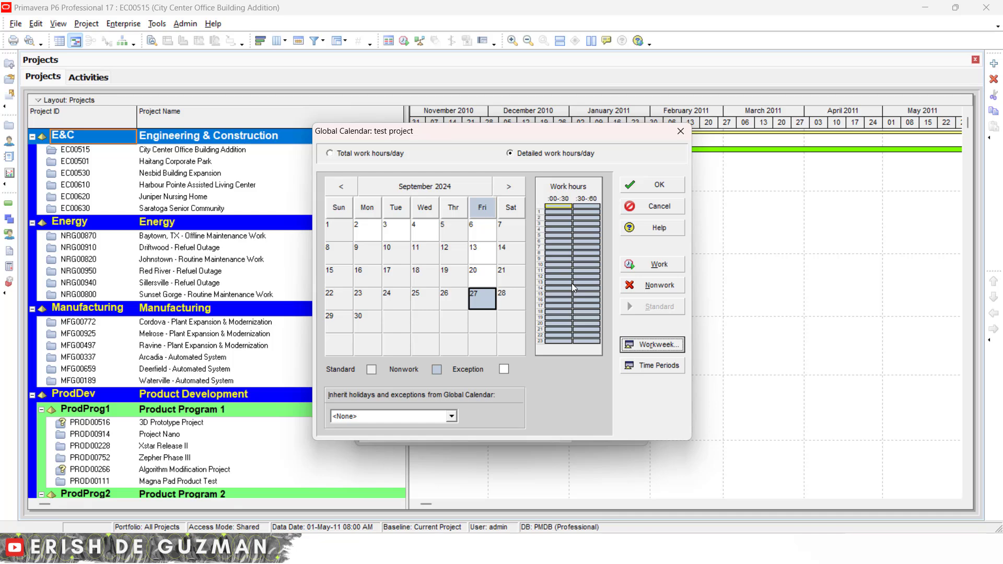
- Check the standard weekly work hours, and the work hours of all Sundays, Mondays and Tuesdays in September 2024
left_click(647, 345)
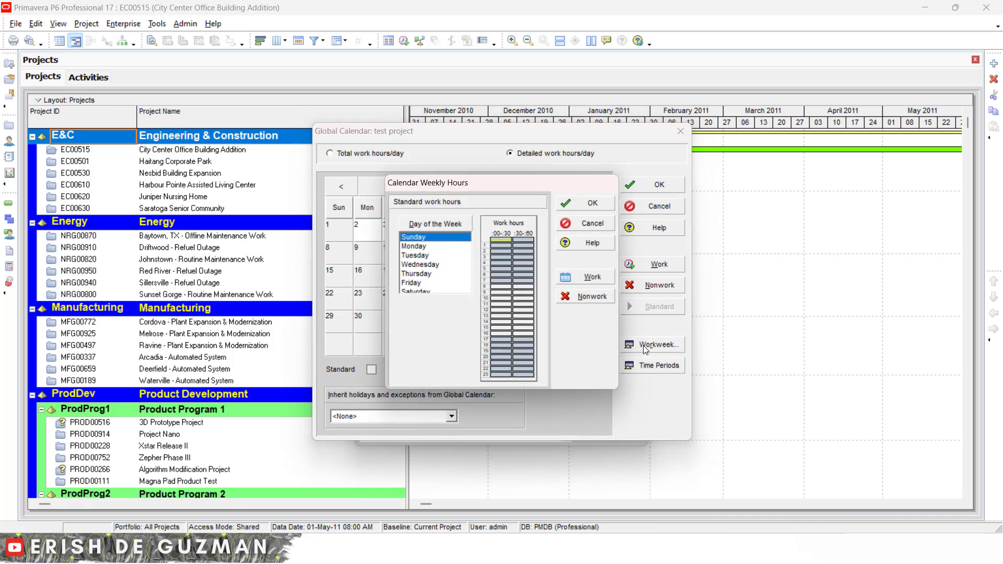
left_click(601, 223)
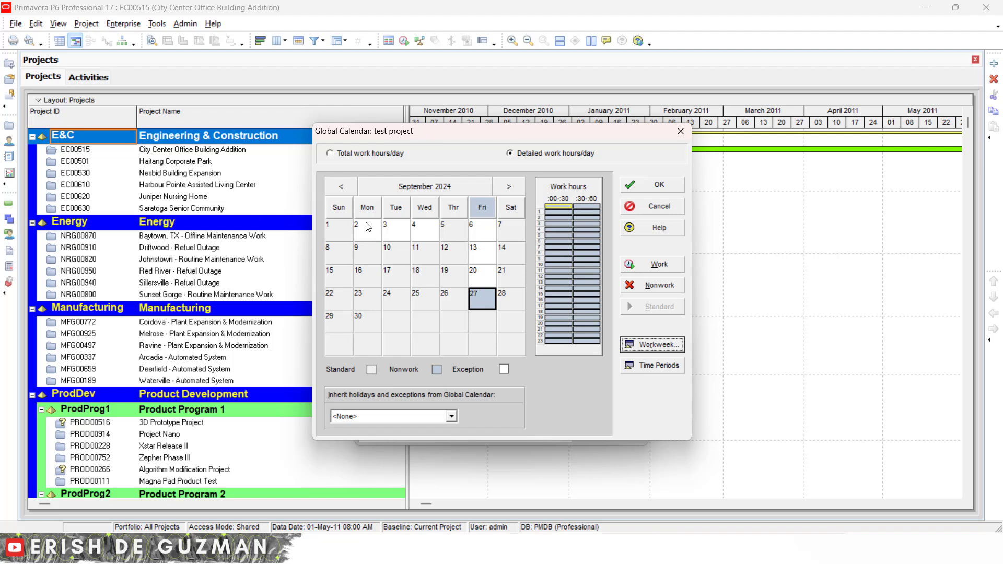
left_click(337, 208)
left_click(364, 211)
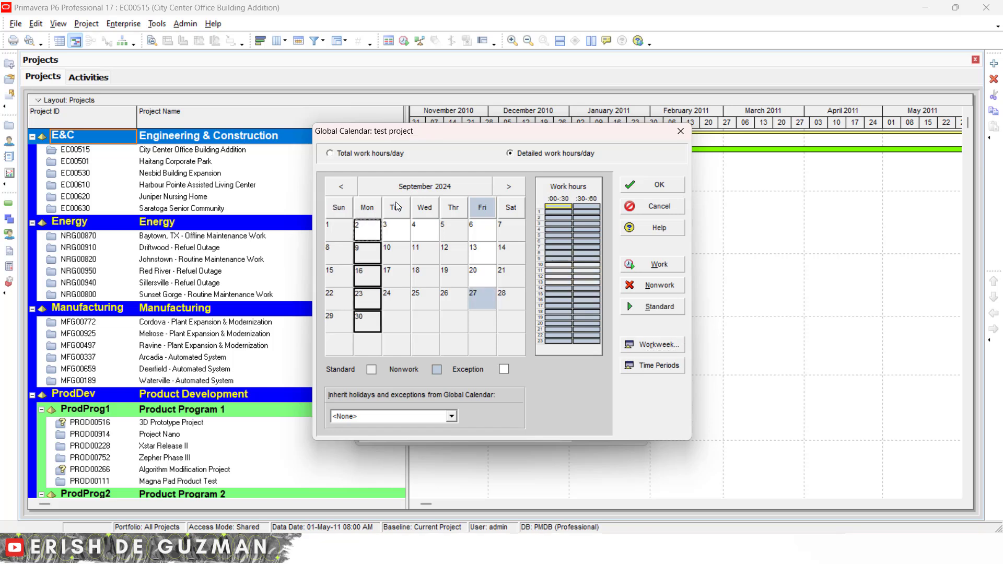
left_click(397, 206)
- Add the 17:00 to 19:00 hours as work time on 10, 11 and 18 September 2024, and save the calendar
left_click(389, 260)
left_click_drag(424, 256, 427, 280)
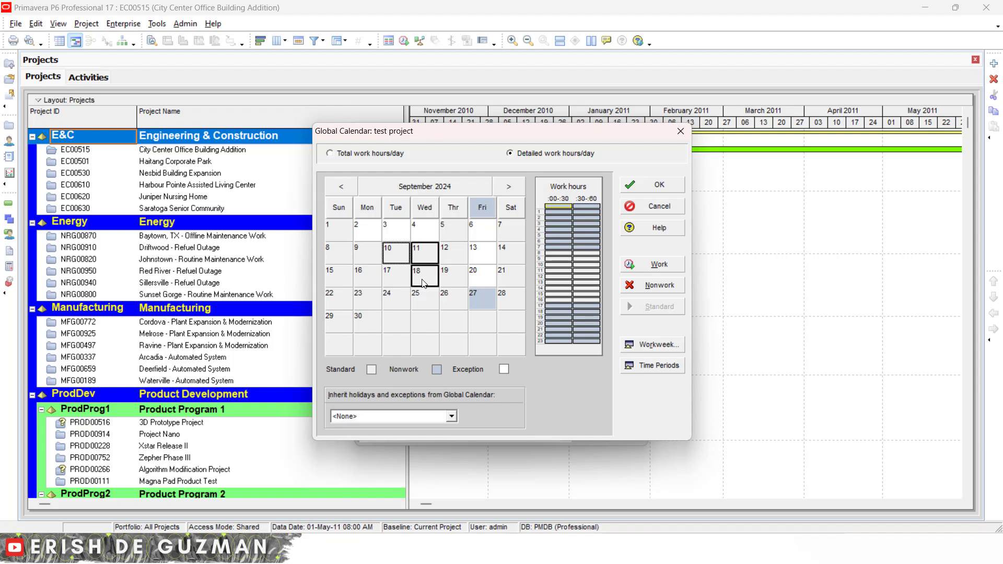
left_click(562, 307)
left_click(584, 306, "shift")
left_click(661, 264)
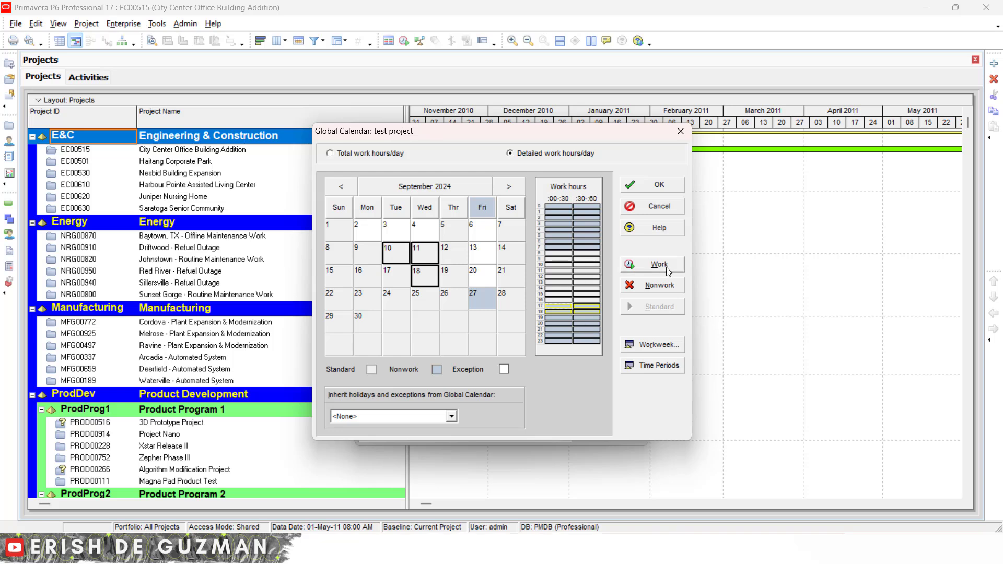
left_click(665, 187)
- Reopen the "test project" calendar and check the detailed work hours of 10, 18, 24 and 27 September 2024
left_click(641, 290)
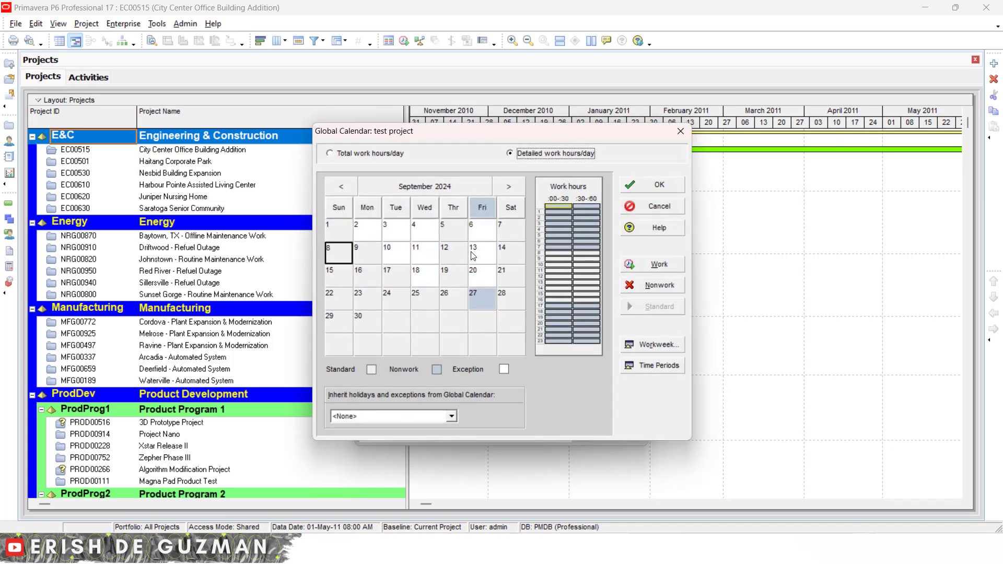
left_click(405, 254)
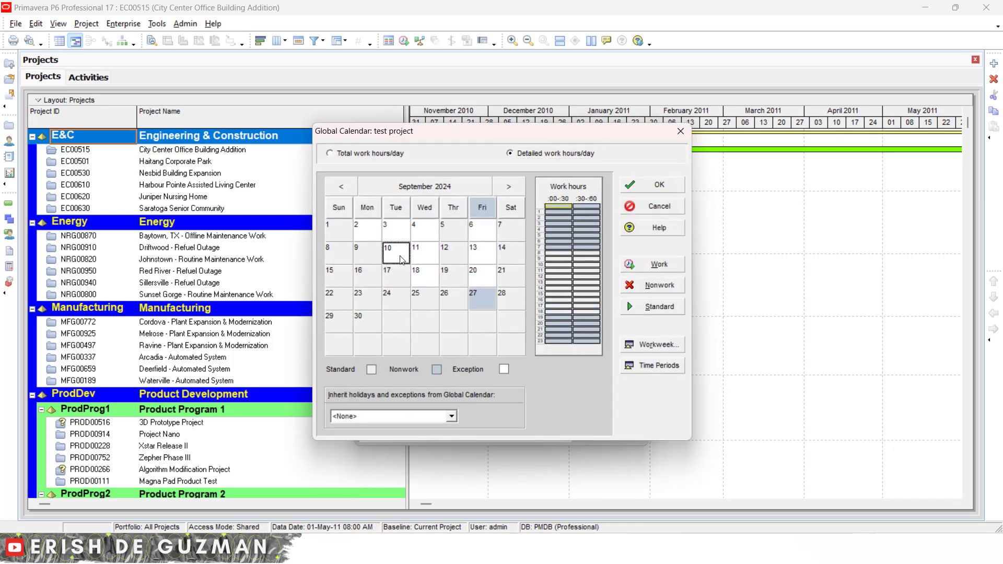
left_click(424, 277)
left_click(396, 298)
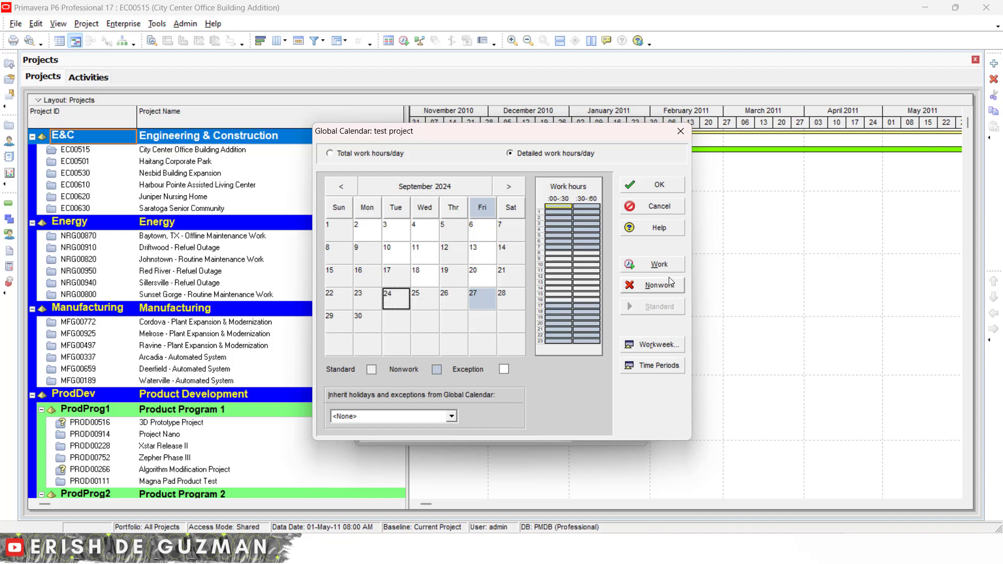
left_click(485, 296)
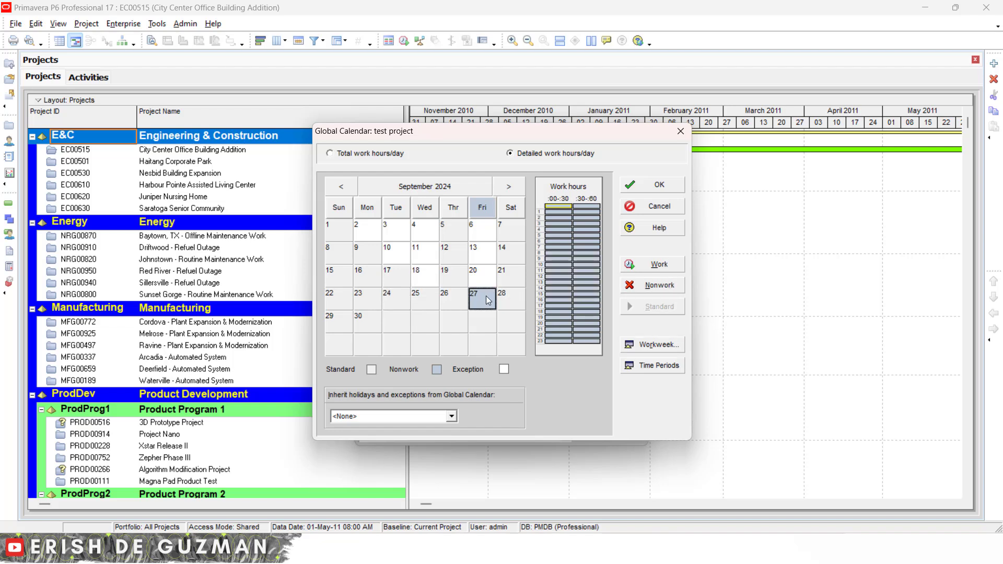